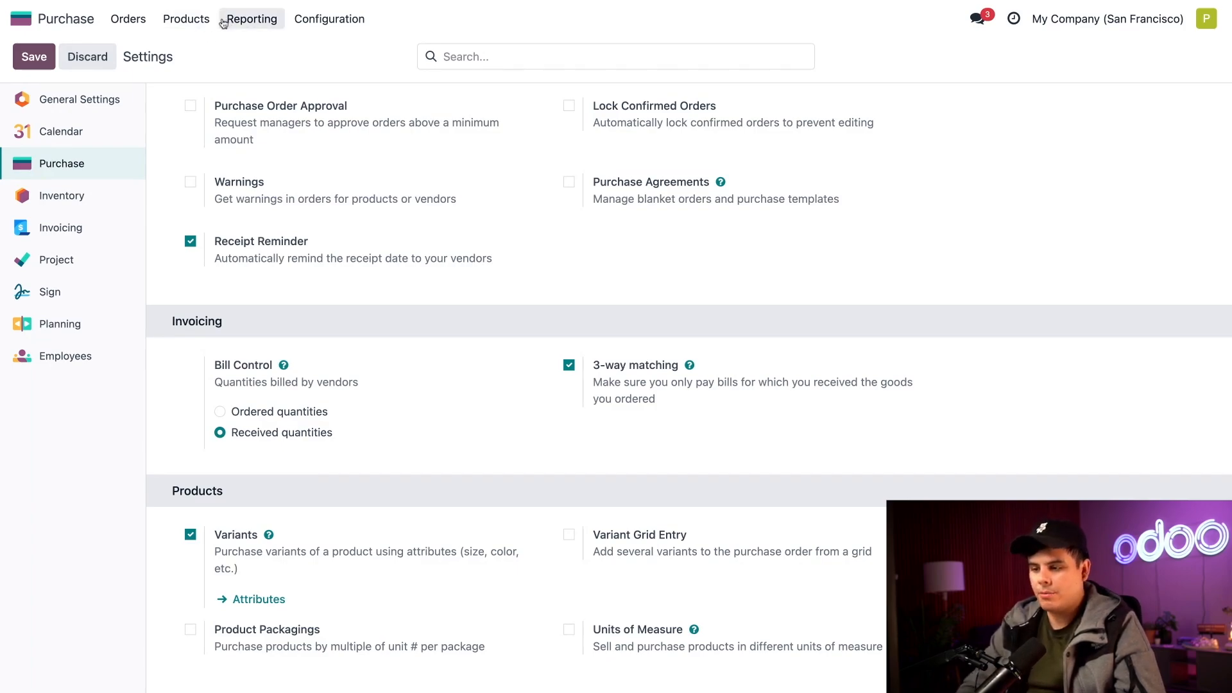
Open the Apple Pie product and set its vendor bill control policy to On ordered quantities, then save.
click(186, 18)
click(196, 54)
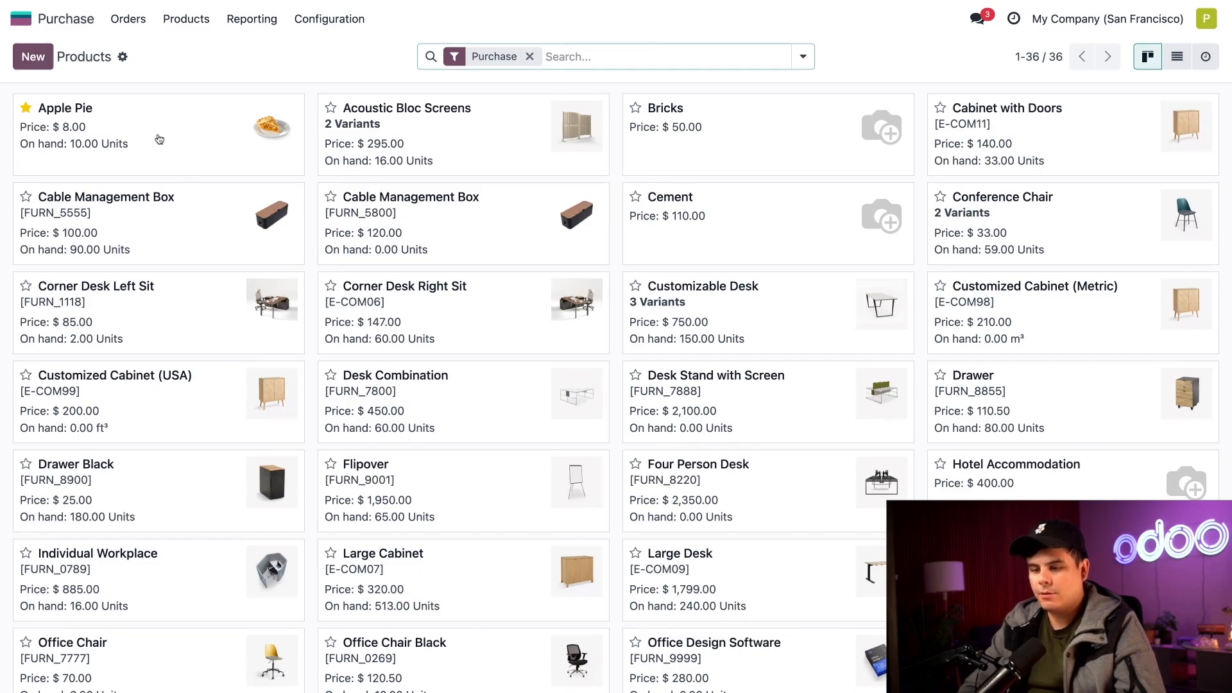
click(171, 131)
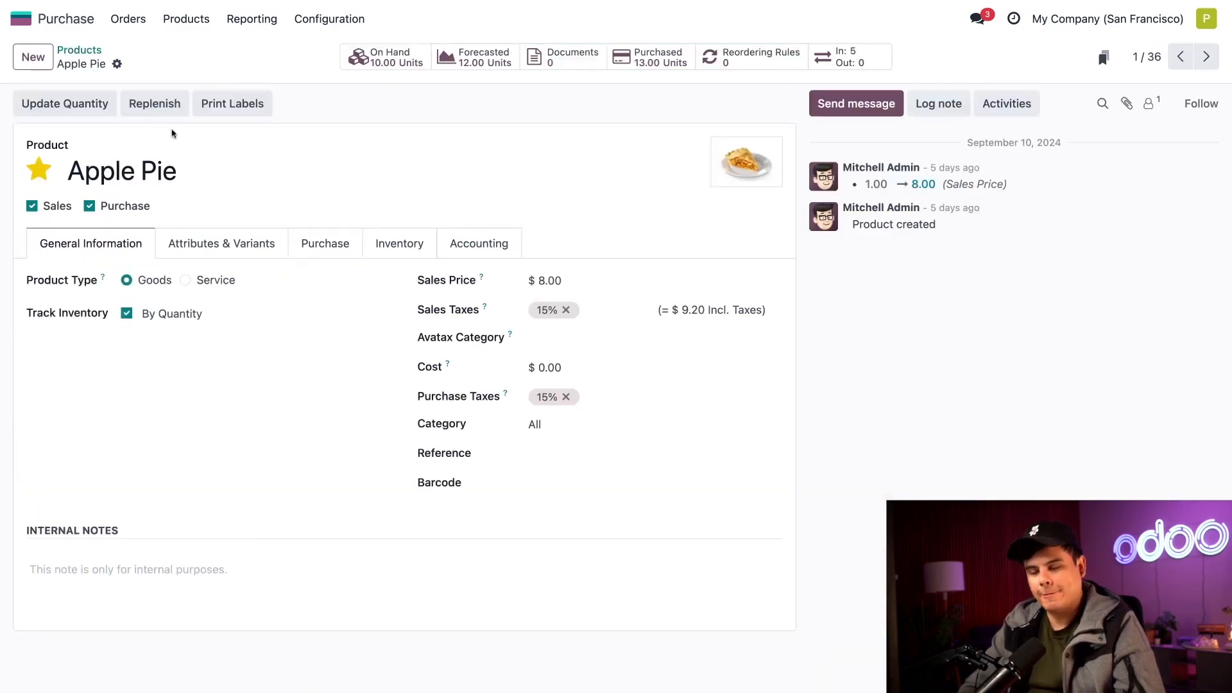
click(333, 242)
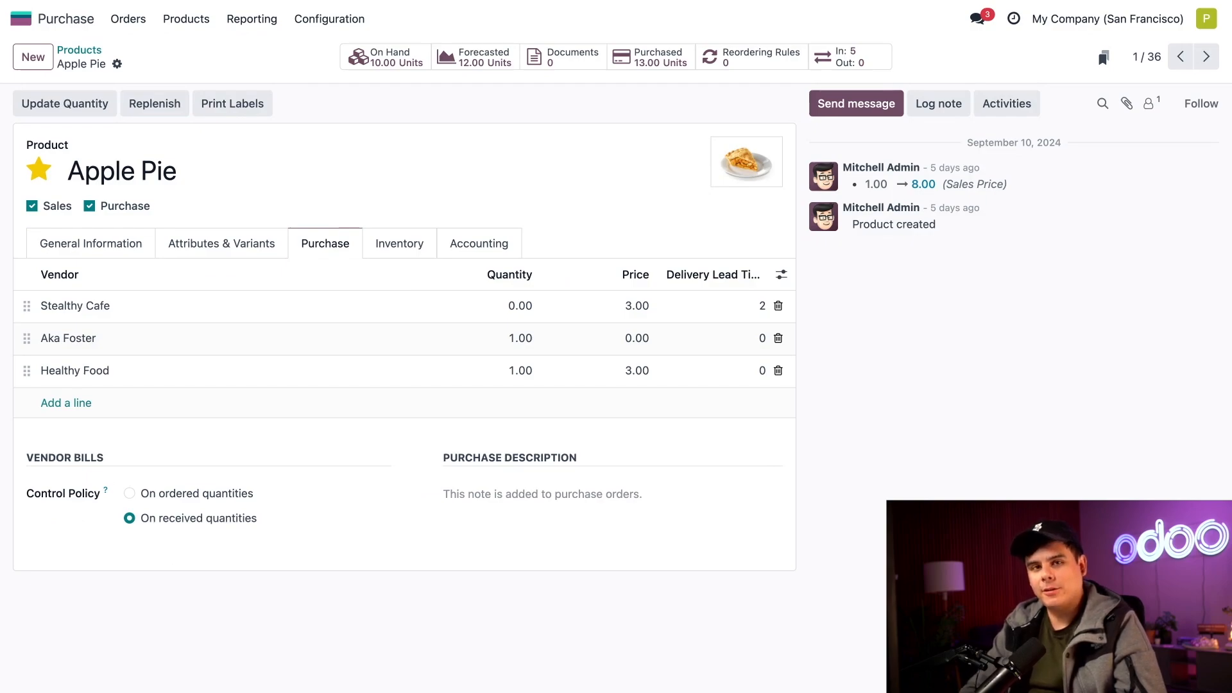
click(129, 493)
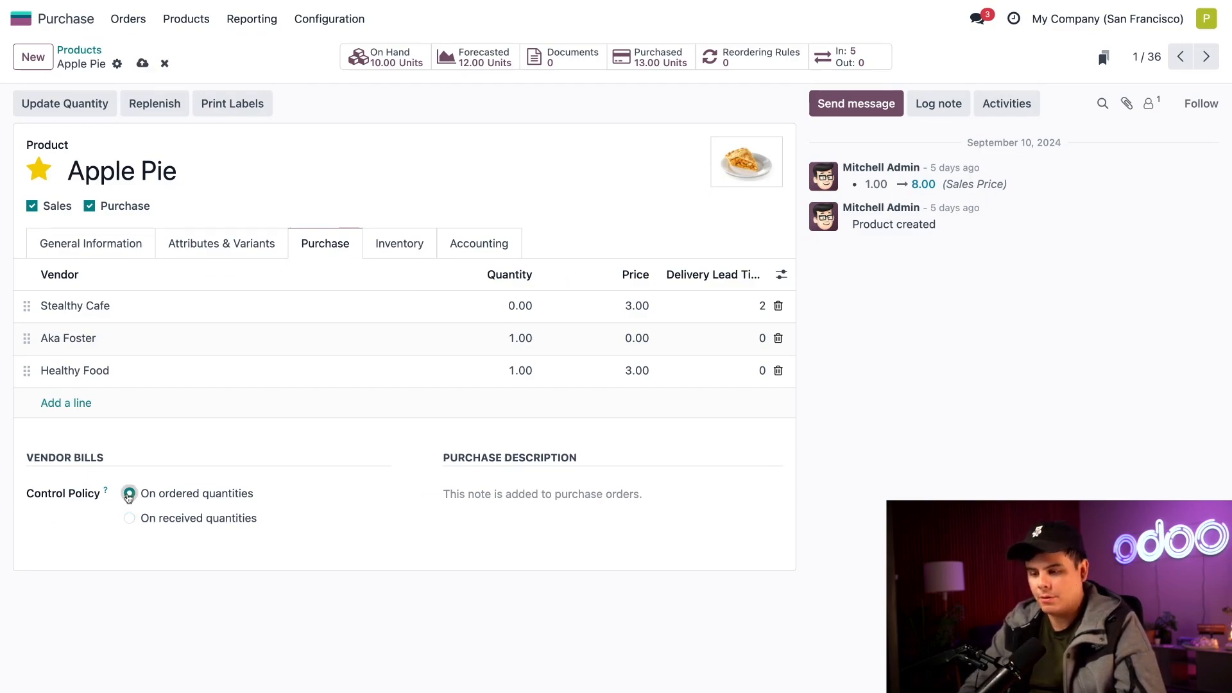
click(143, 63)
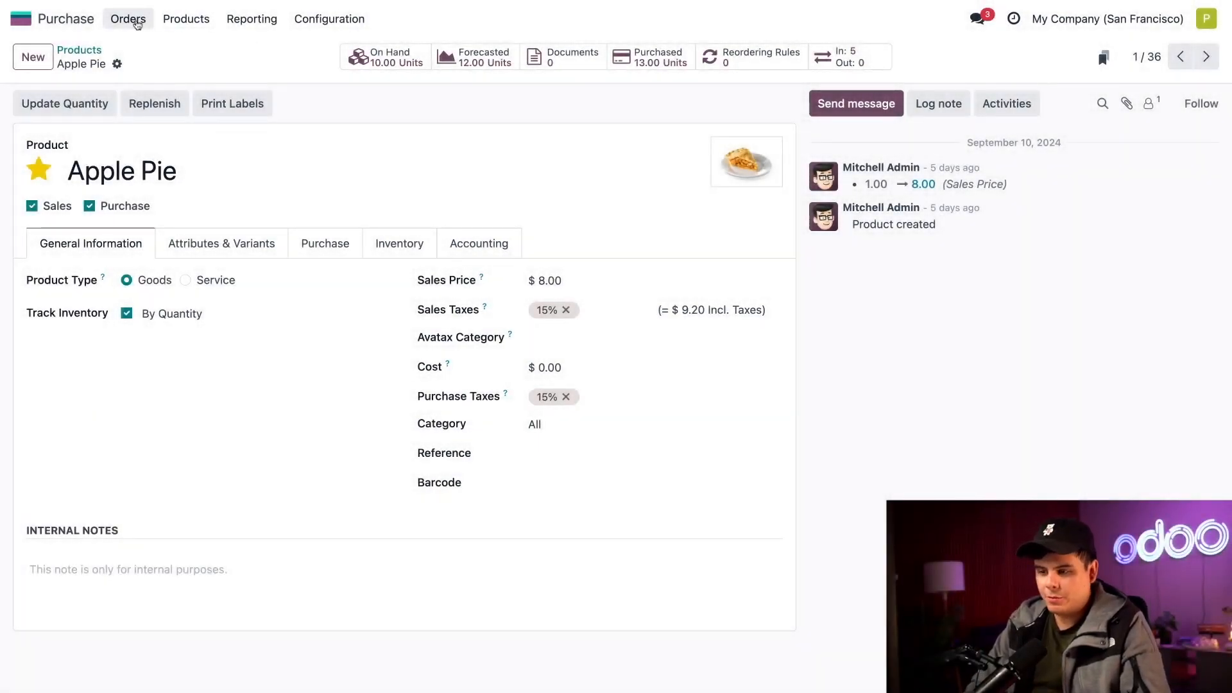
Open purchase order P00029 and try to create a vendor bill for it, closing the error dialog.
click(131, 19)
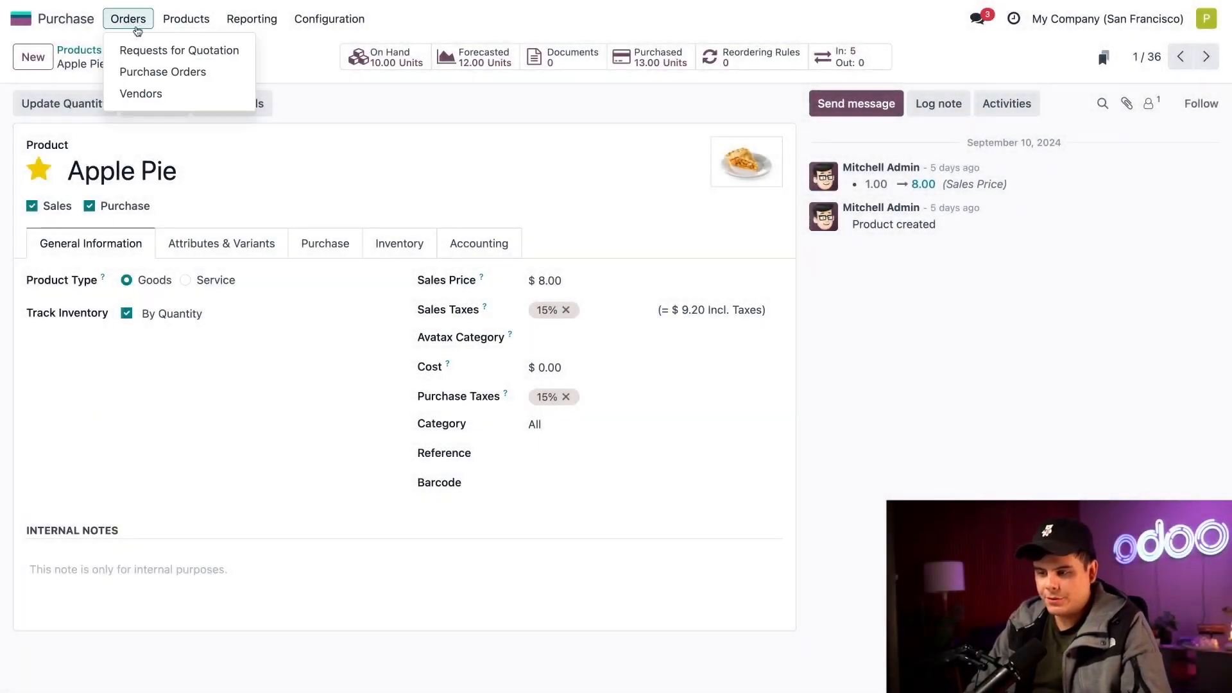
click(143, 71)
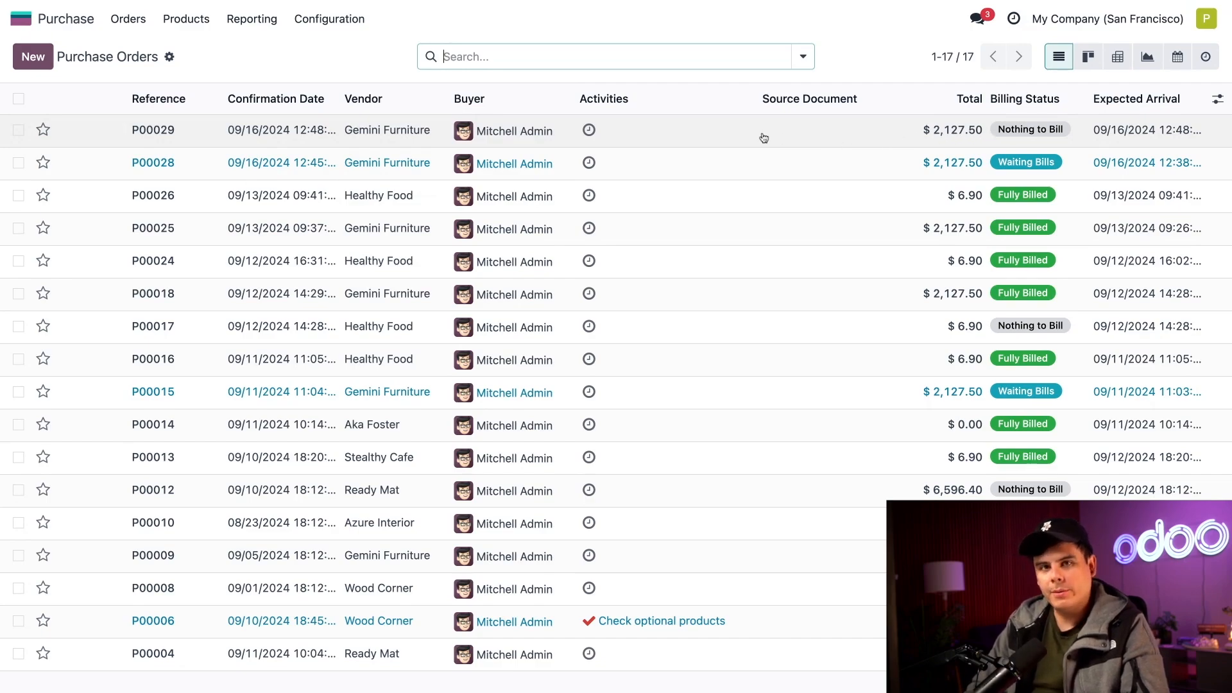
click(808, 131)
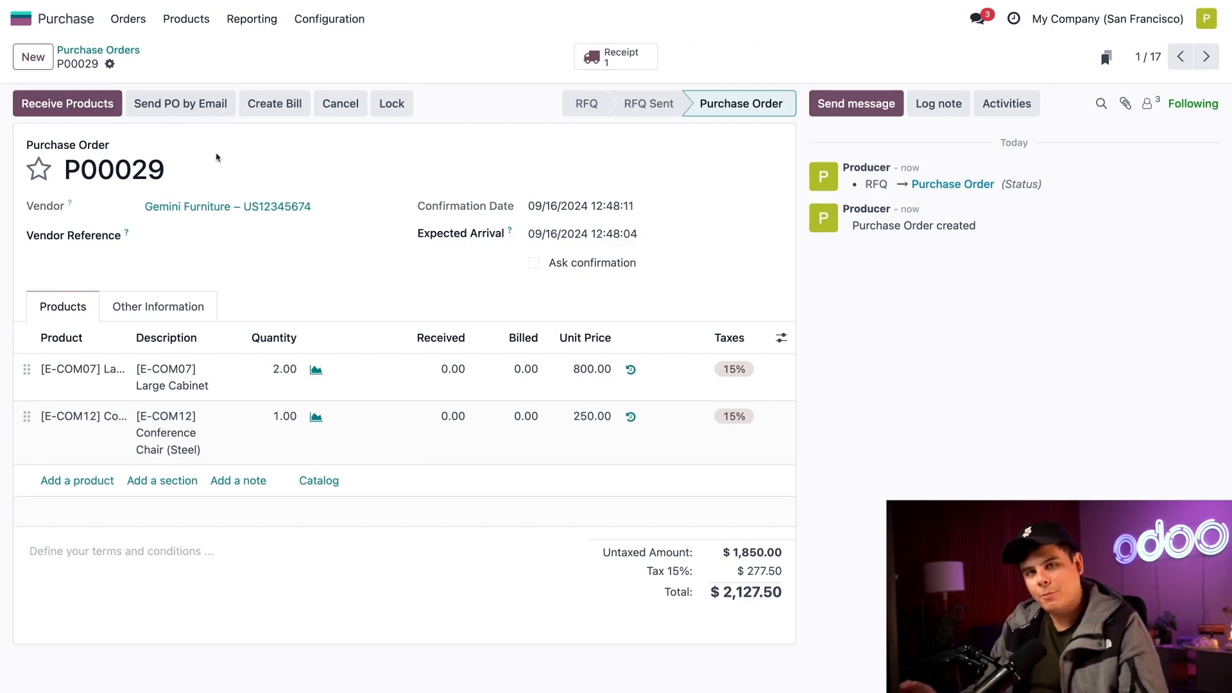
click(277, 116)
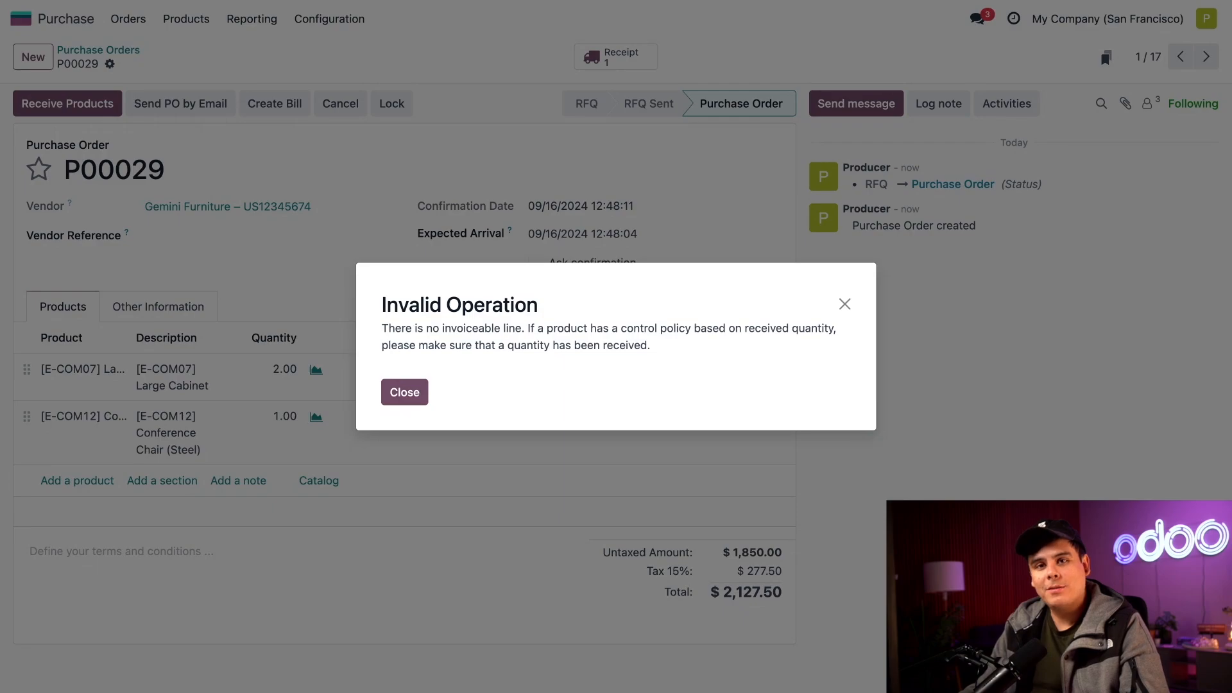
click(409, 395)
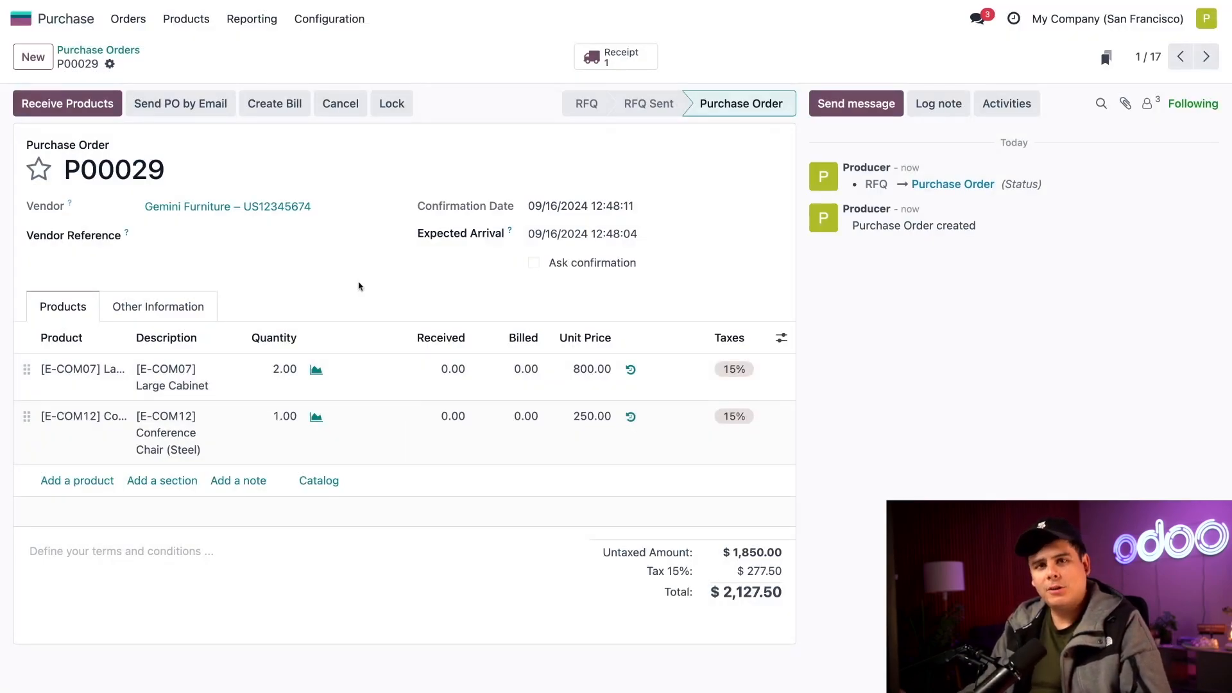
Receive the products of P00029, validate the receipt, and return to the purchase order.
click(81, 114)
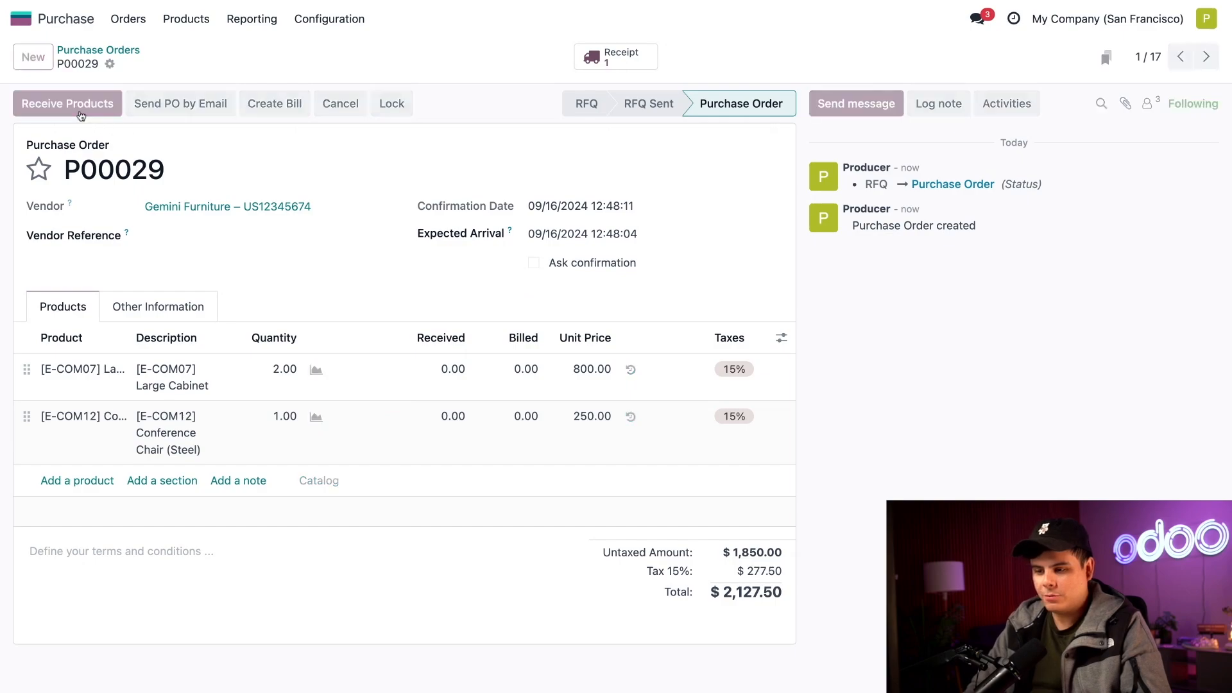
click(62, 111)
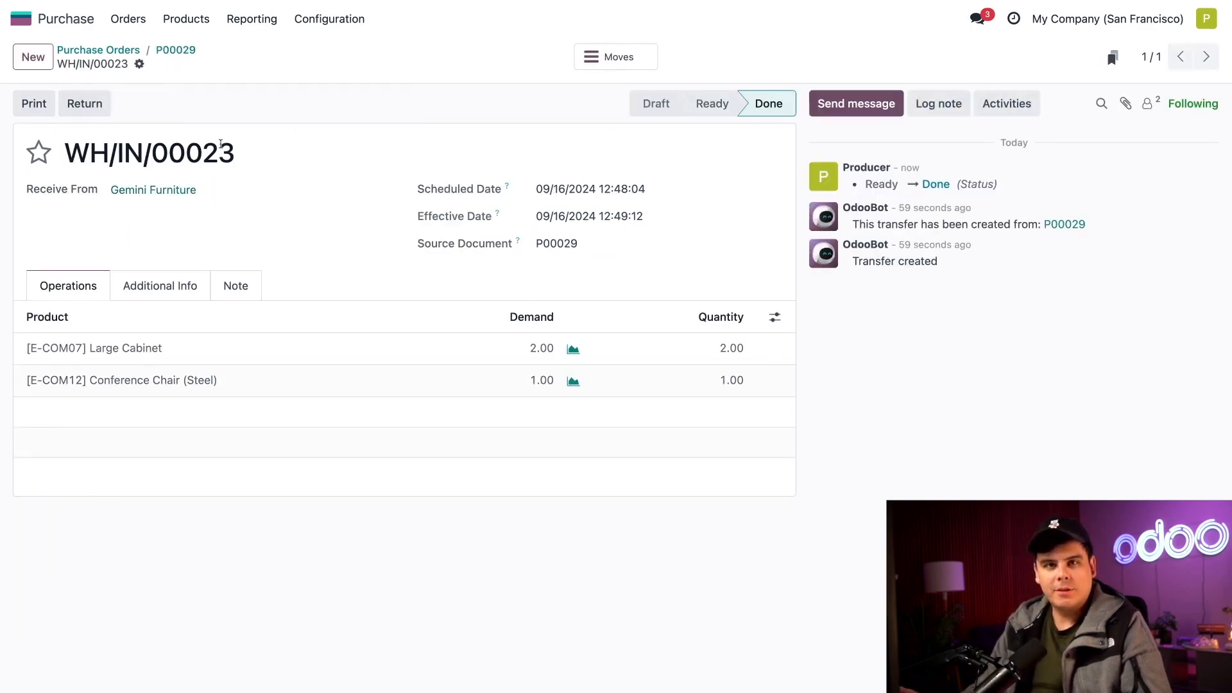
click(176, 50)
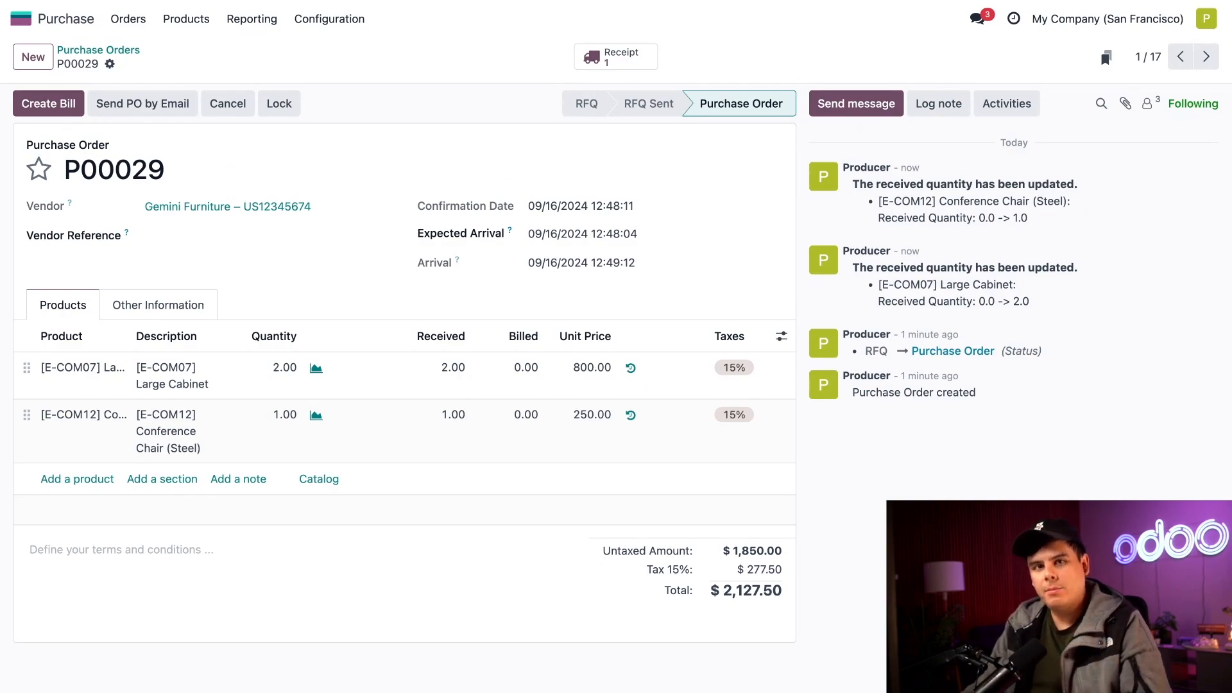
Check the order's receipt and billing status, then create a vendor bill from P00029.
click(135, 311)
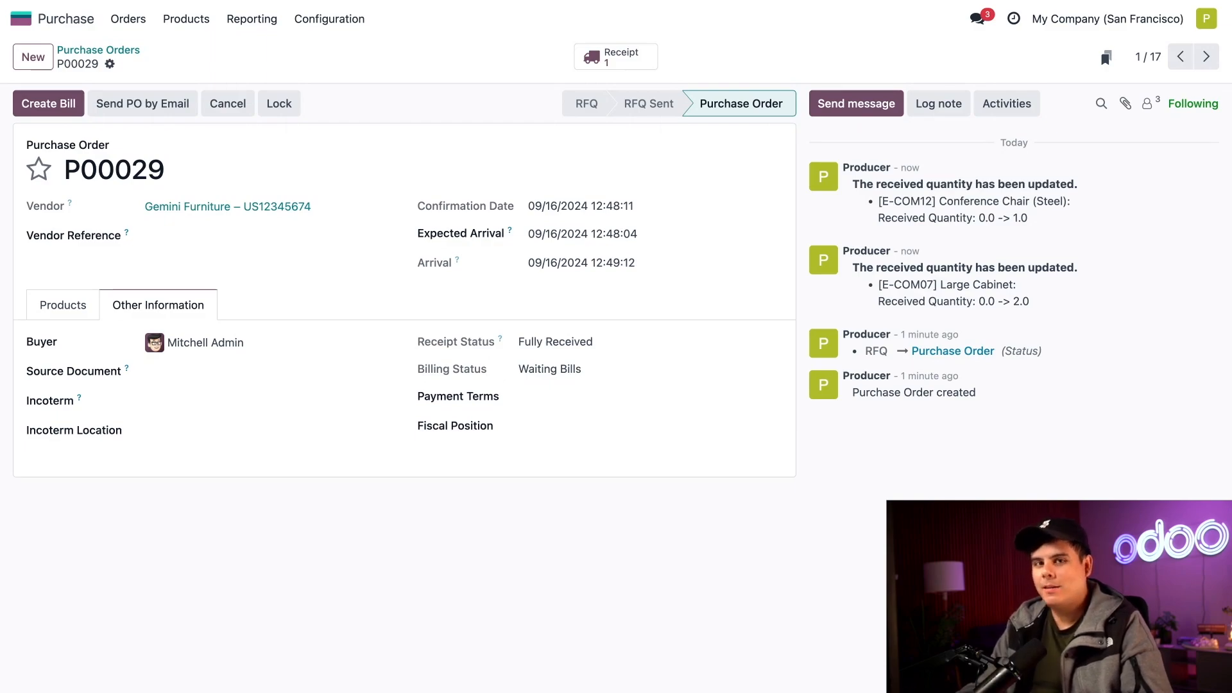
click(48, 103)
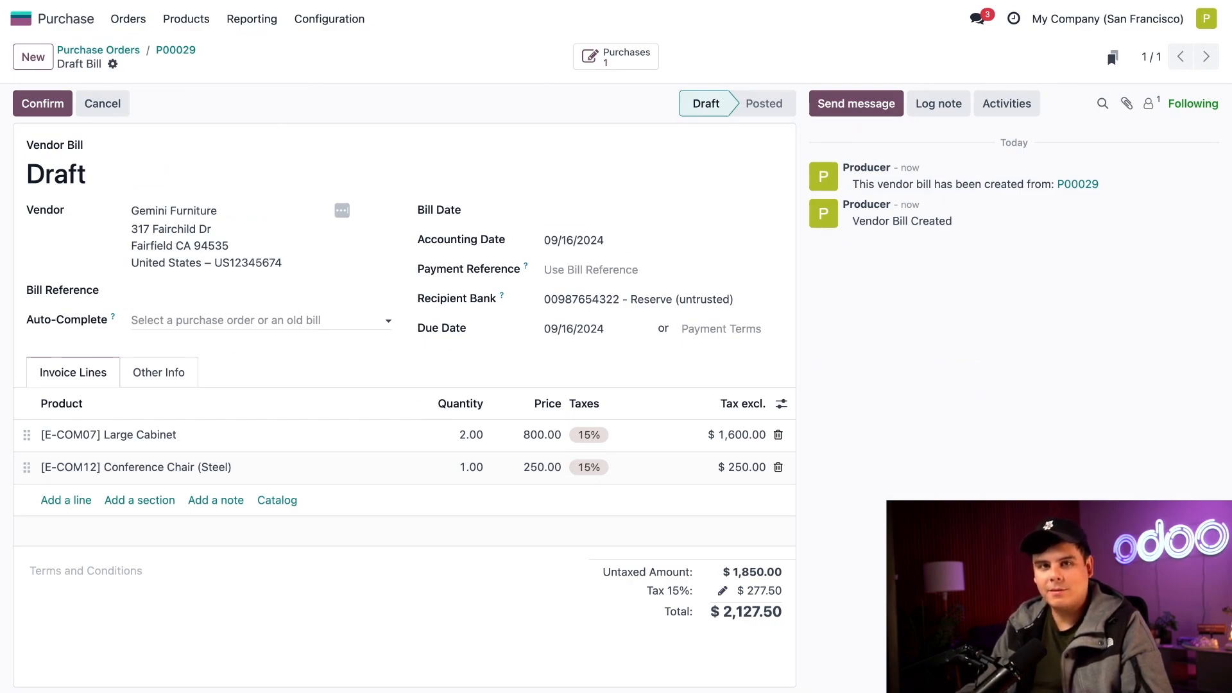
Set the bill date to 09/16/2024 and confirm the vendor bill.
click(142, 379)
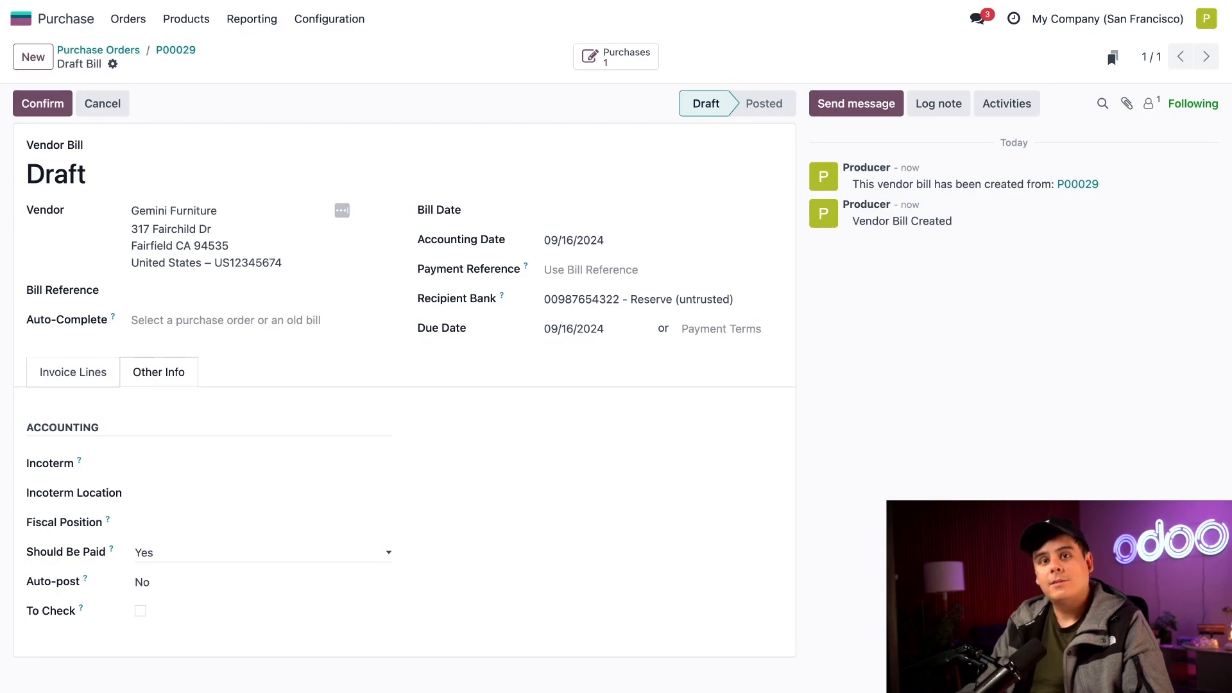
click(597, 217)
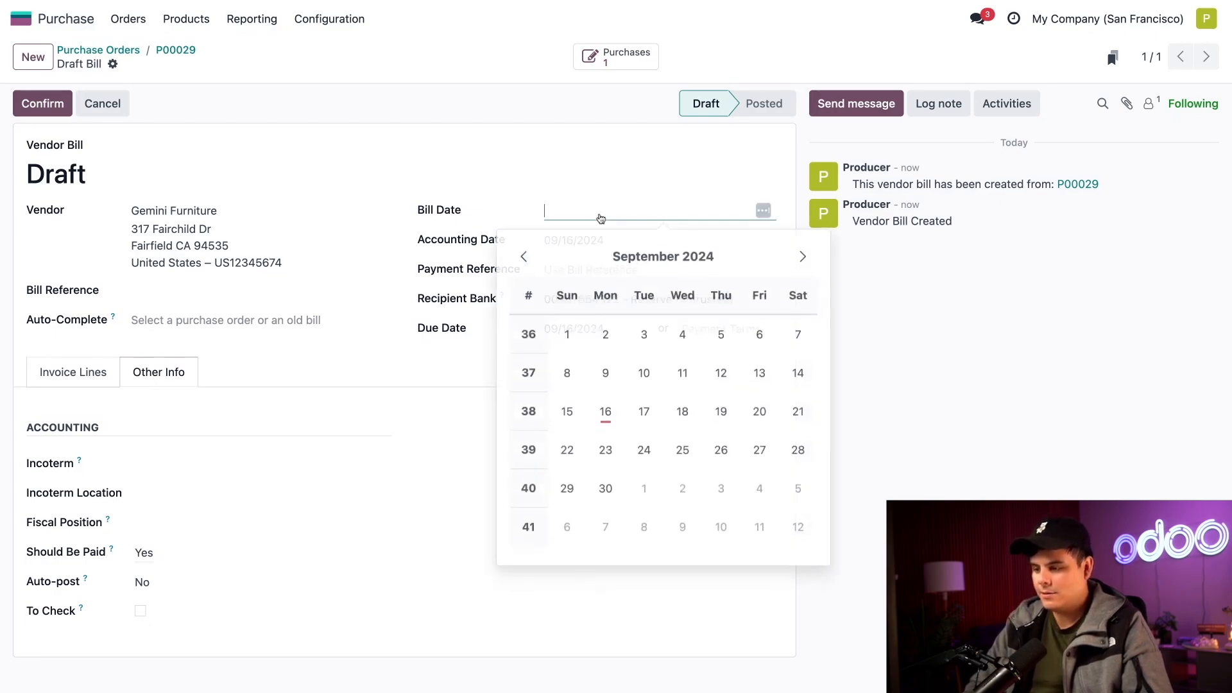
click(605, 409)
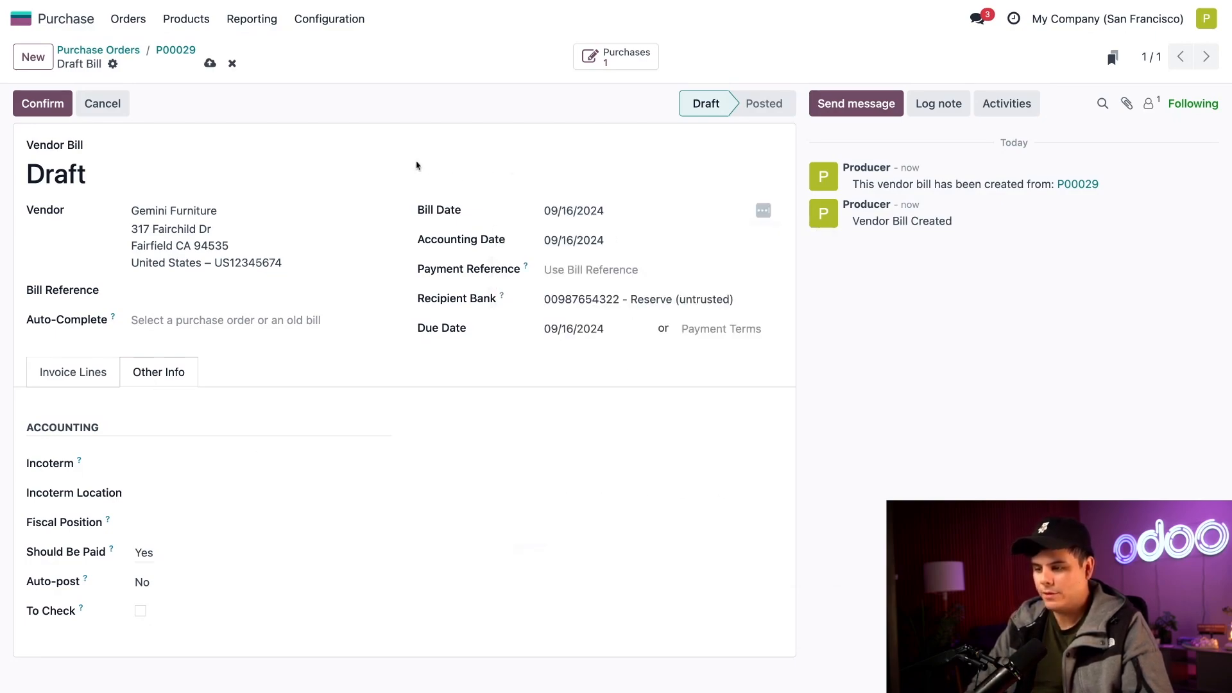
click(40, 105)
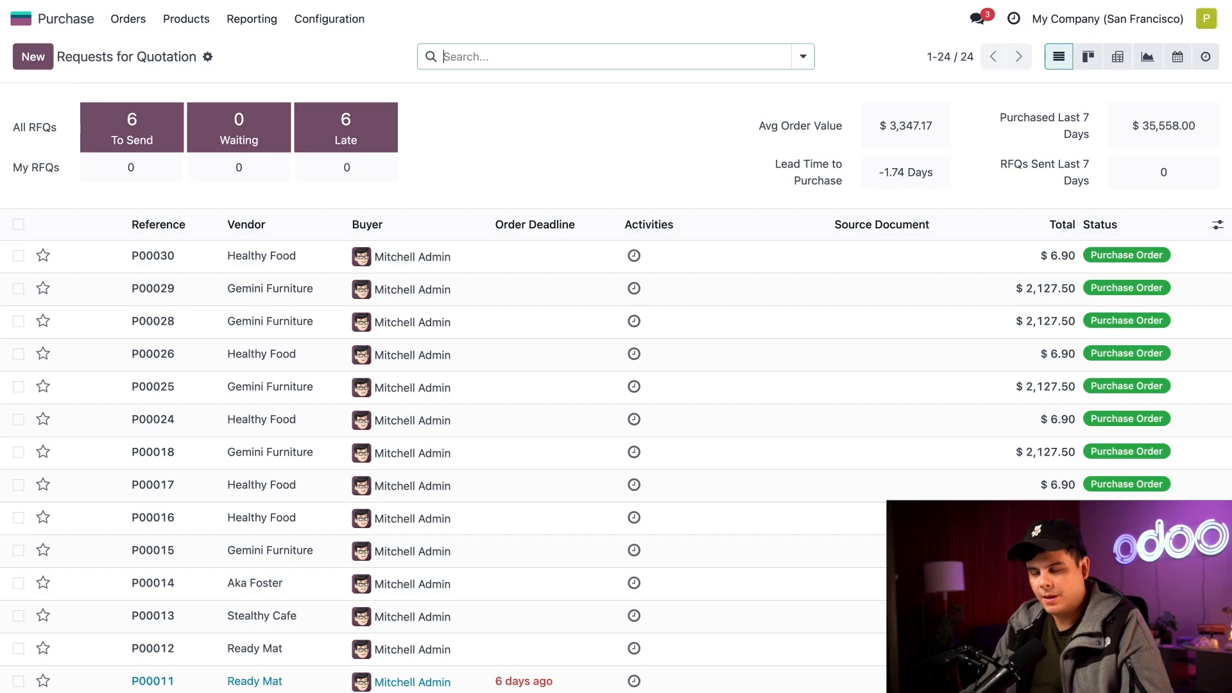
Open purchase order P00030 for Apple Pie and create a vendor bill from it.
click(128, 19)
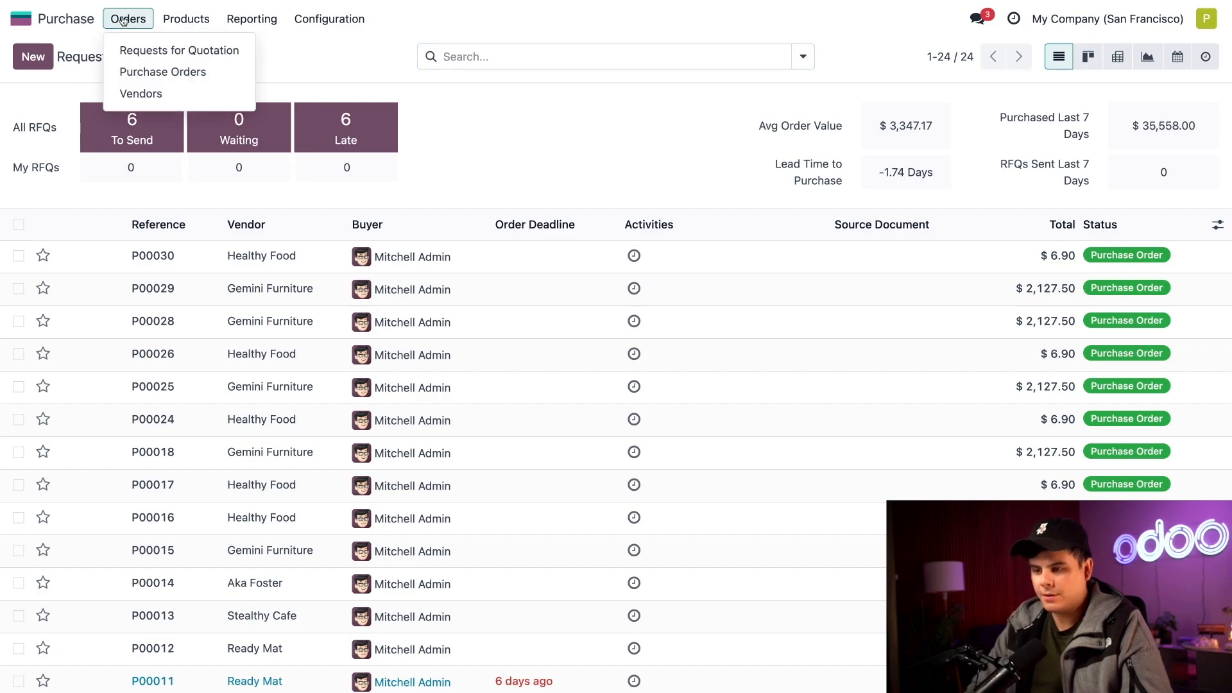
click(136, 72)
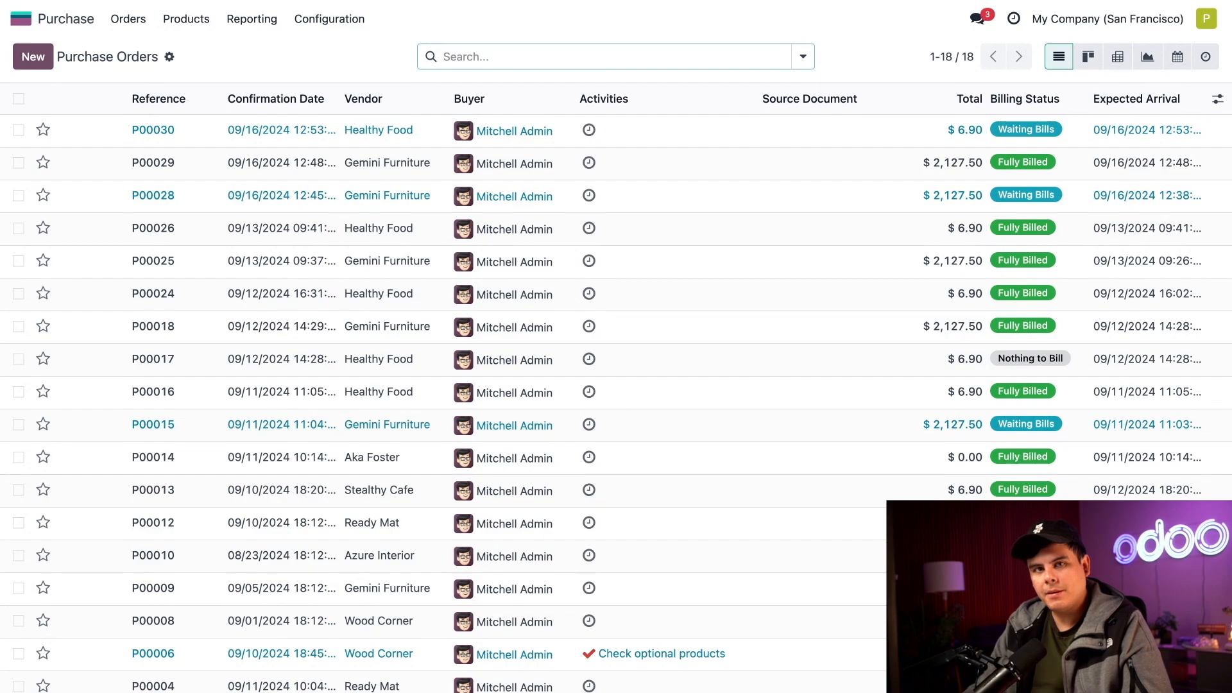
click(372, 131)
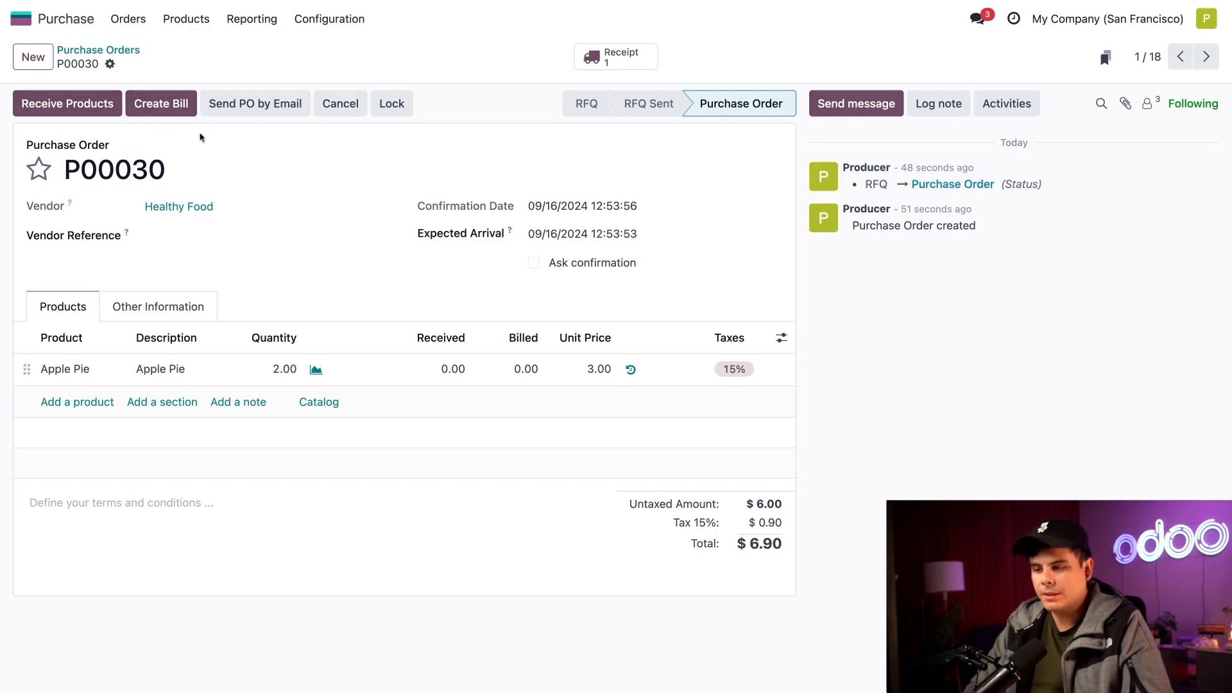
click(186, 108)
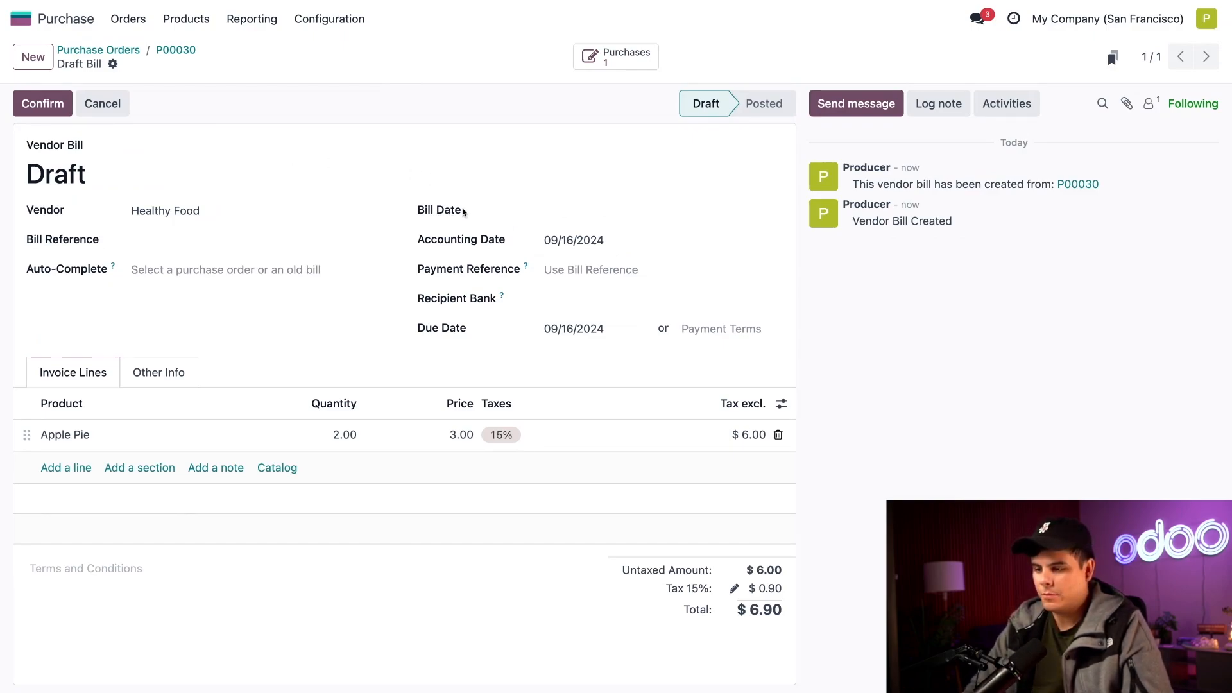
Date the P00030 bill 09/16/2024 and confirm it.
click(577, 216)
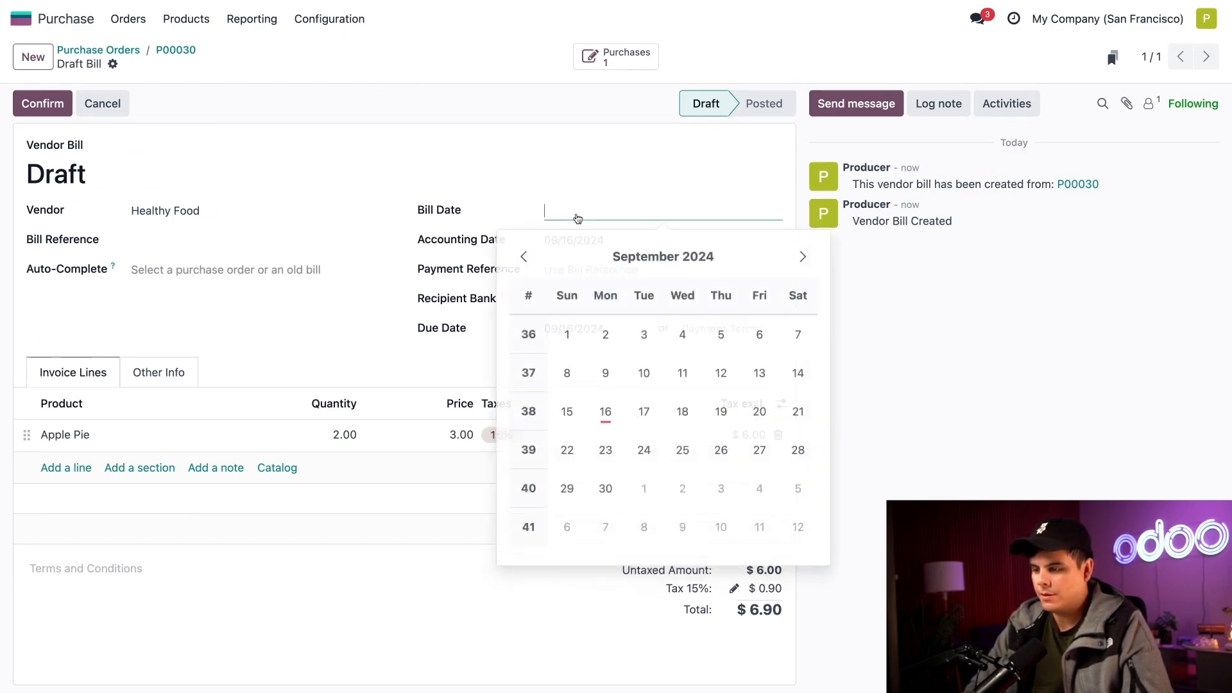
click(604, 410)
click(44, 104)
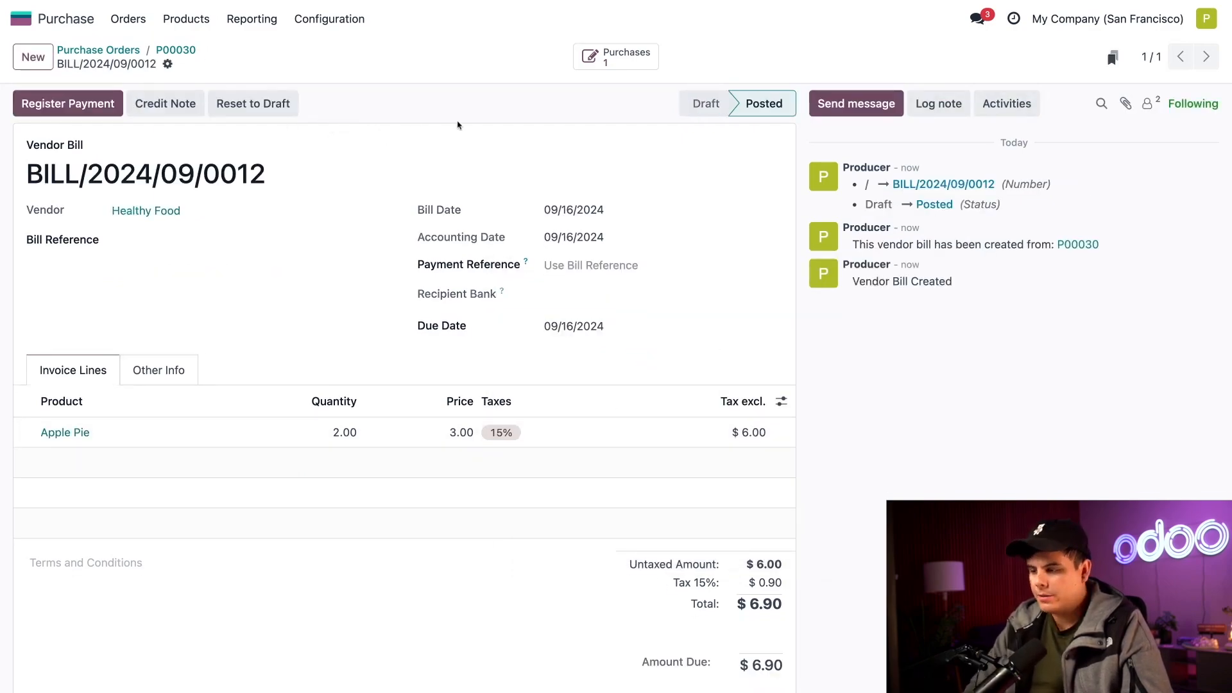
Go back to purchase order P00030, receive its products and validate the receipt.
click(617, 56)
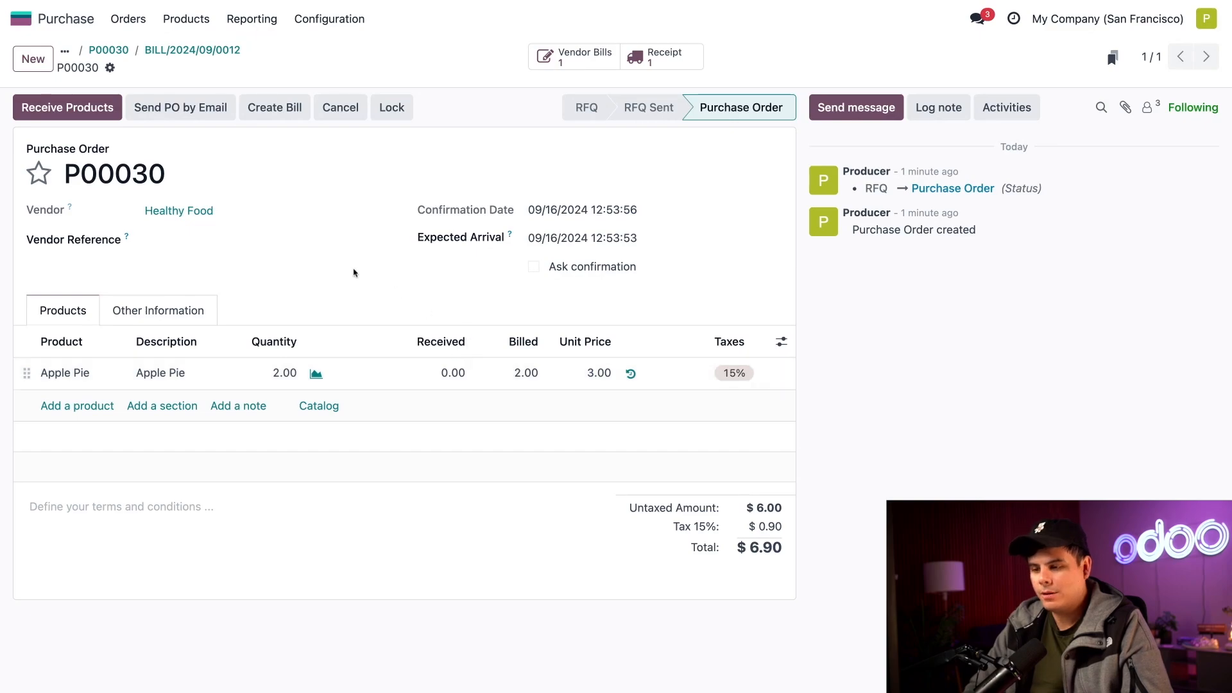
click(81, 110)
click(61, 107)
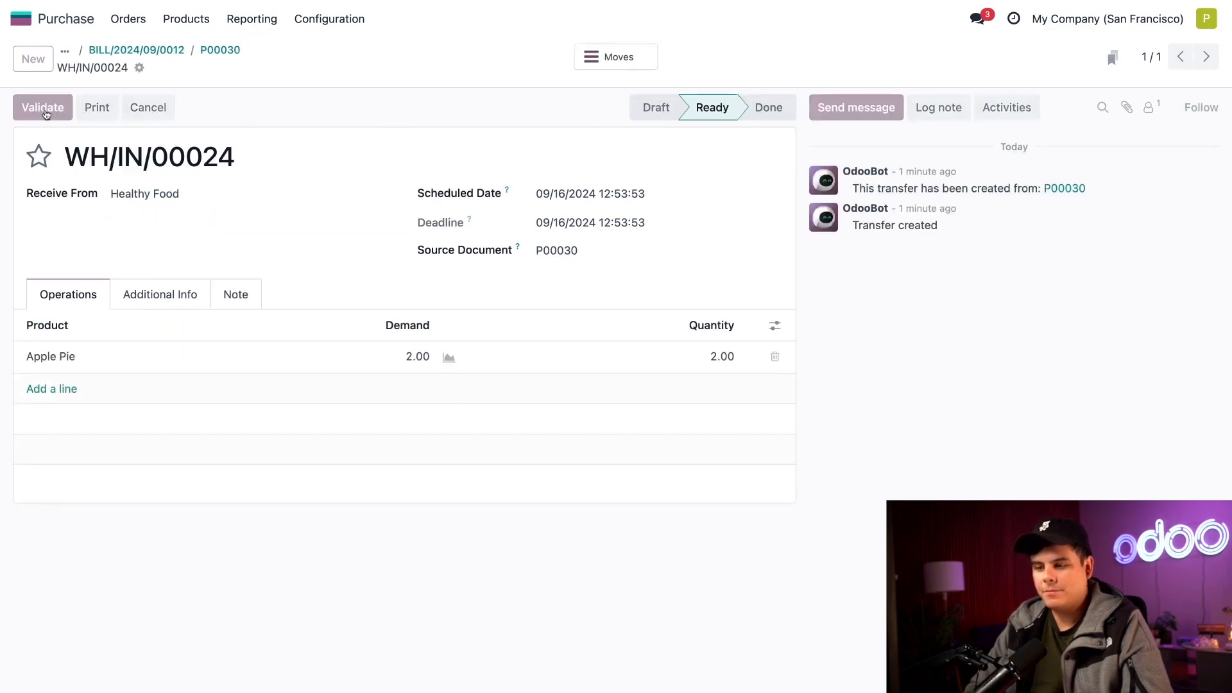